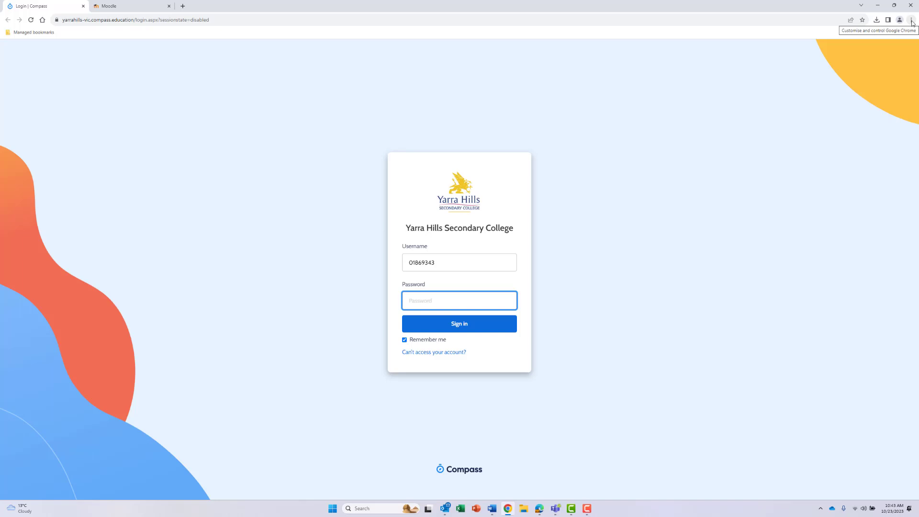
Open Chrome's main menu and bring up its Extensions submenu
click(913, 20)
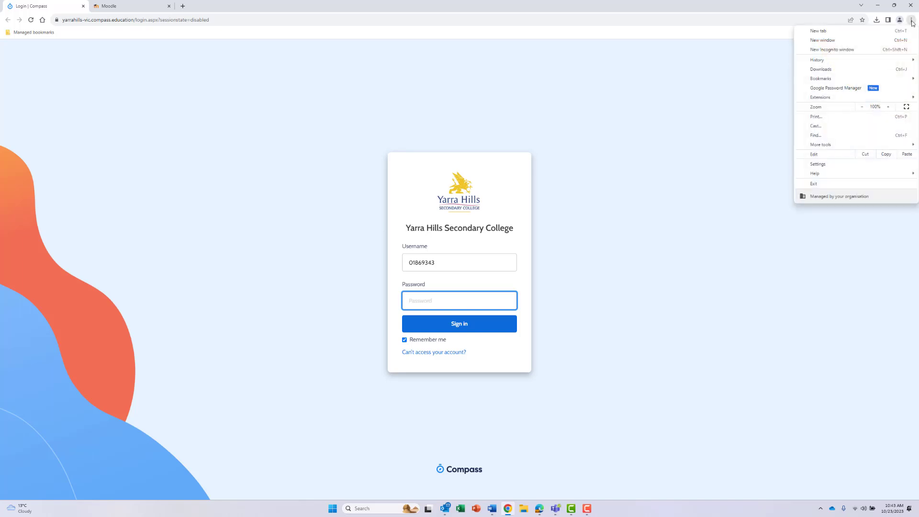
mouse_move(849, 101)
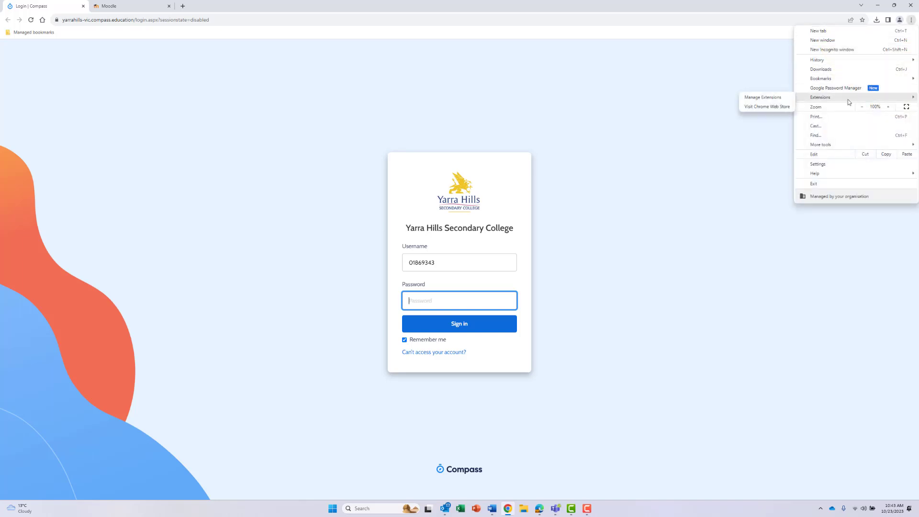
Open the Chrome Web Store in a new tab and search it for 'moodle'
click(765, 110)
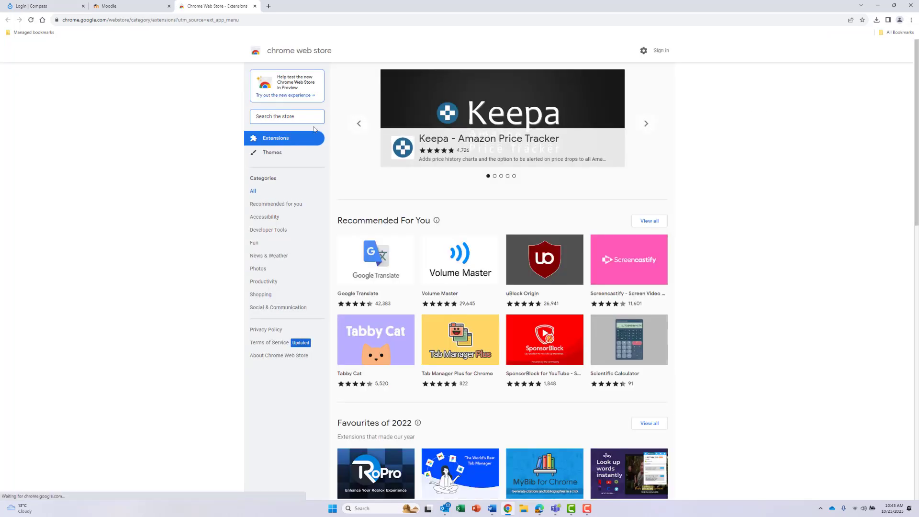
click(295, 116)
text(moo)
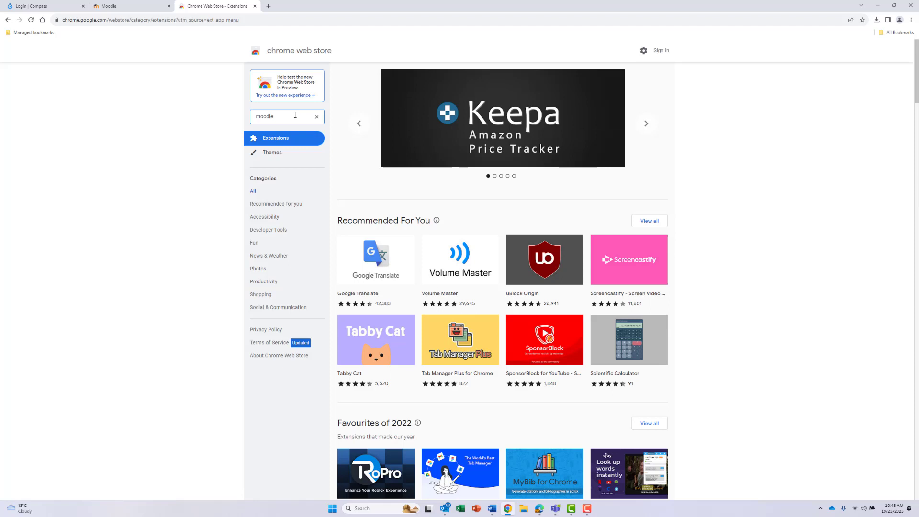
text(dle)
key(Return)
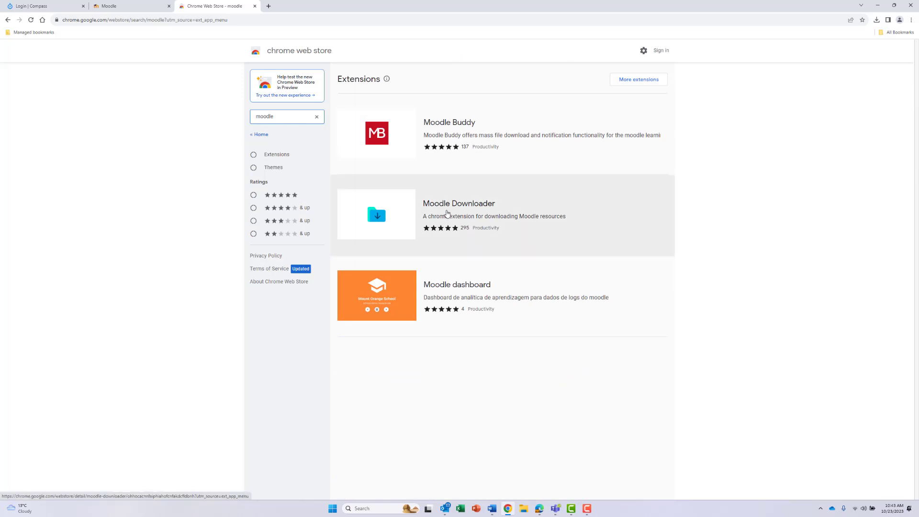
Open the Moodle Downloader listing, add it to Chrome, and dismiss the added notice
click(447, 213)
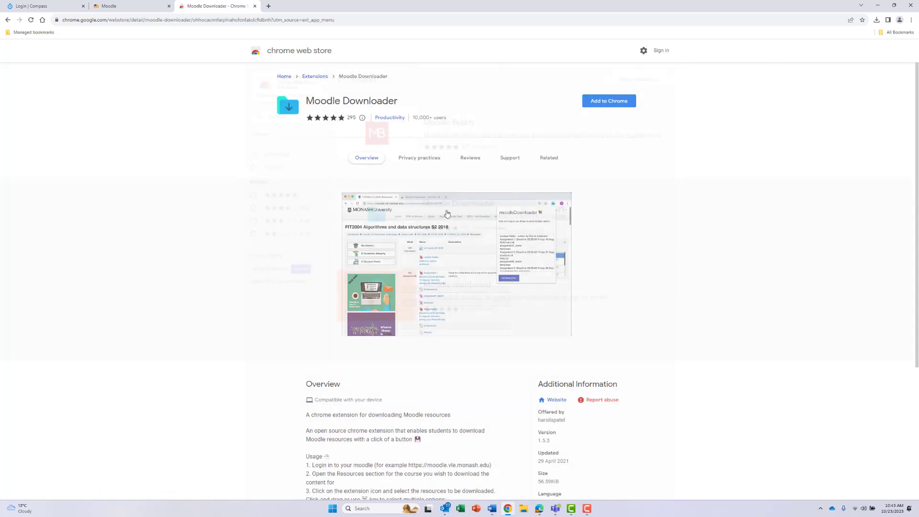
click(614, 104)
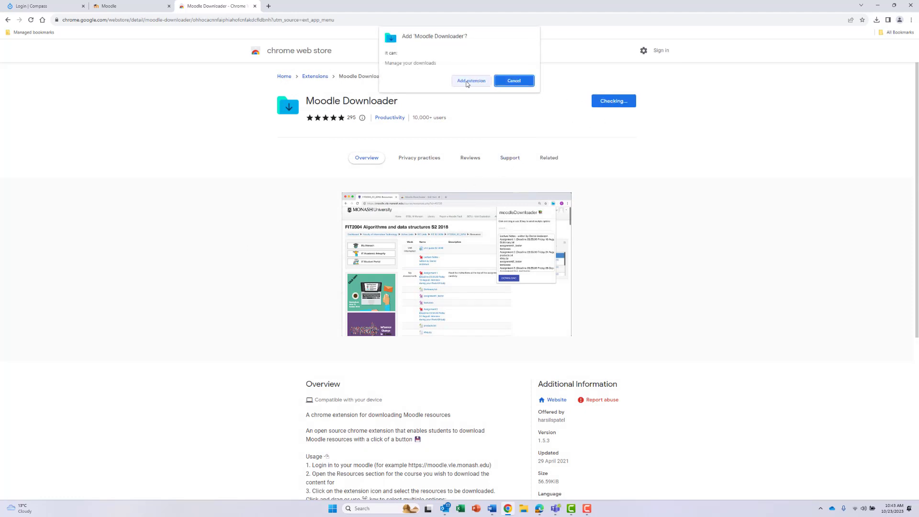
click(468, 83)
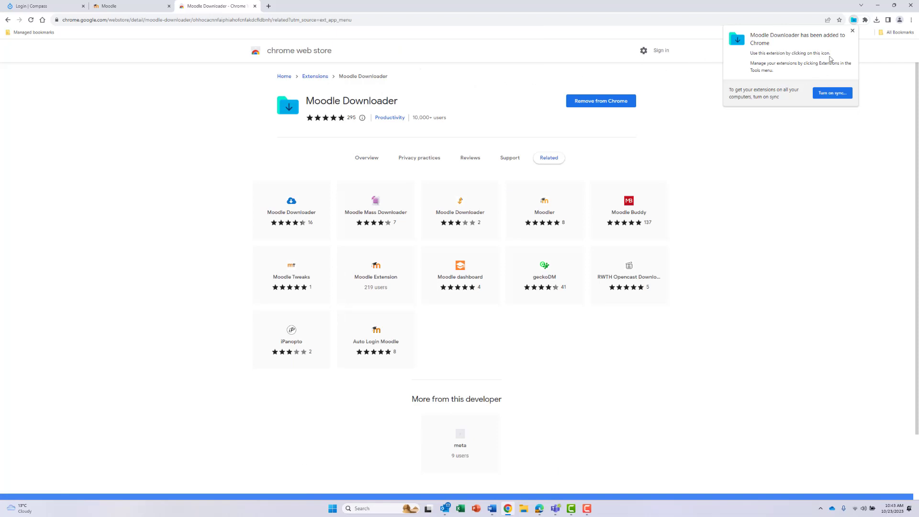
click(853, 31)
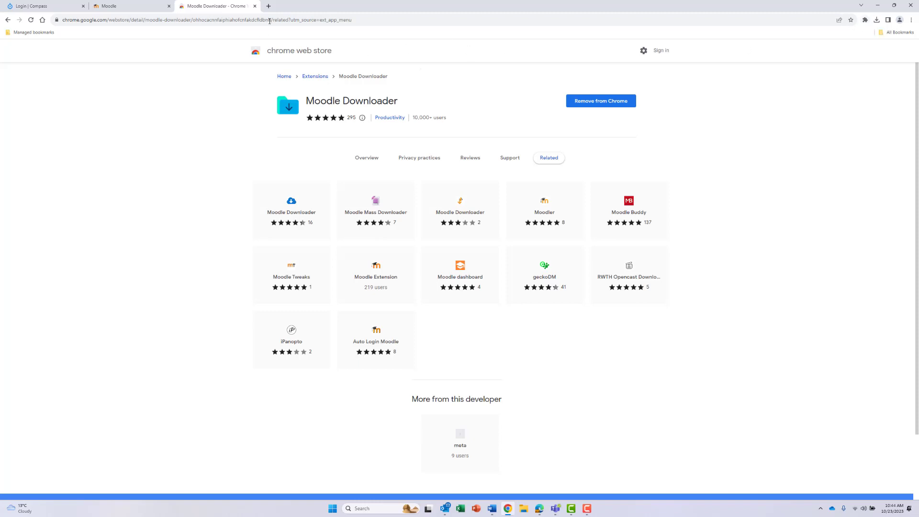
Close the Web Store tab and log in on the Moodle site
click(255, 7)
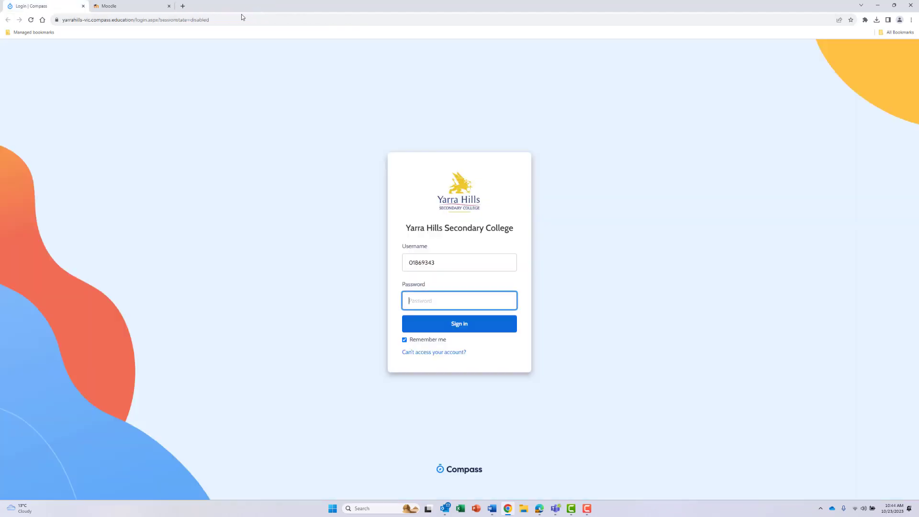
click(115, 6)
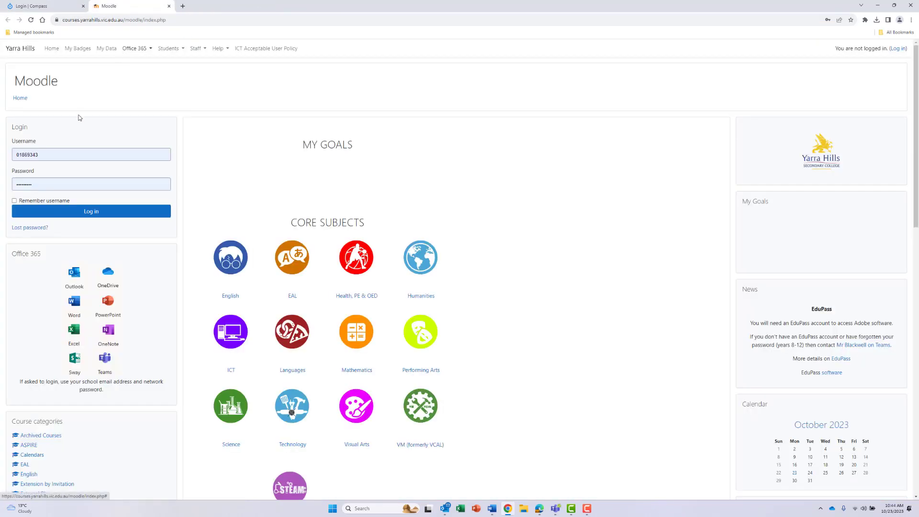
click(101, 211)
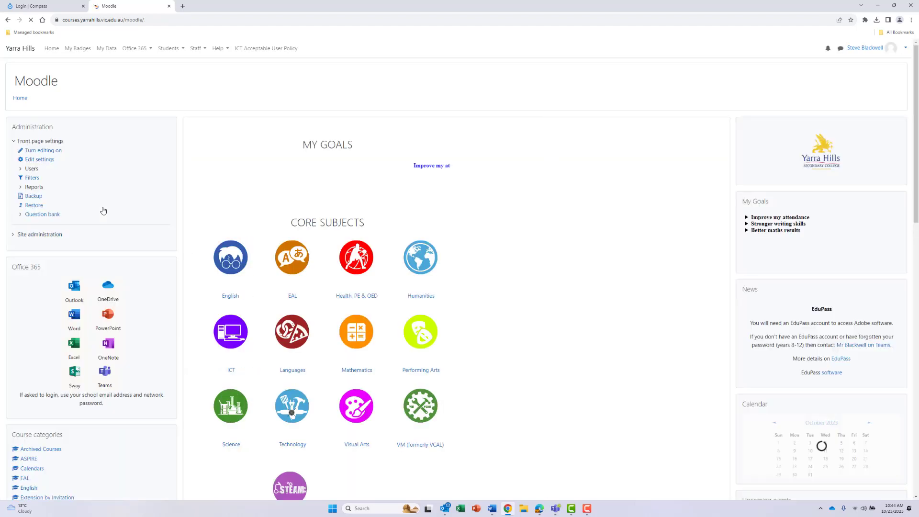
Open the 8.2.1 Robotics course through the ICT > Subjects categories
click(233, 338)
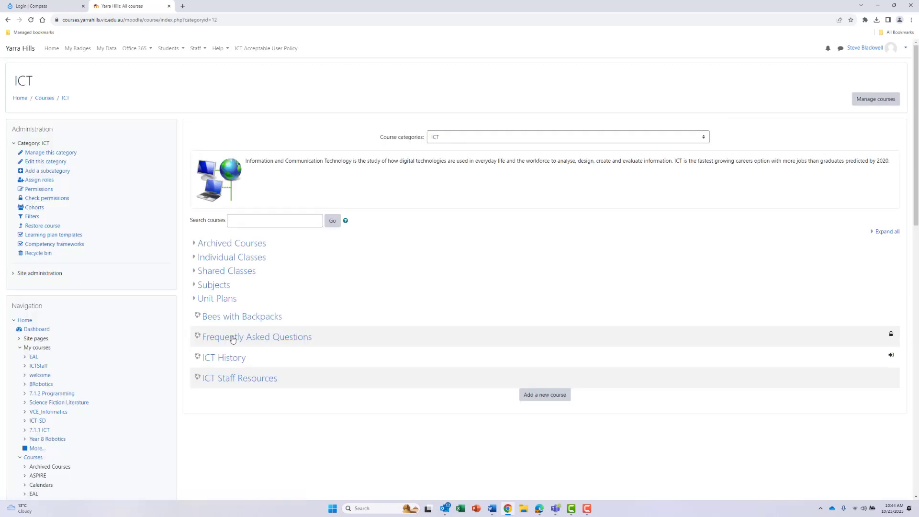
click(215, 286)
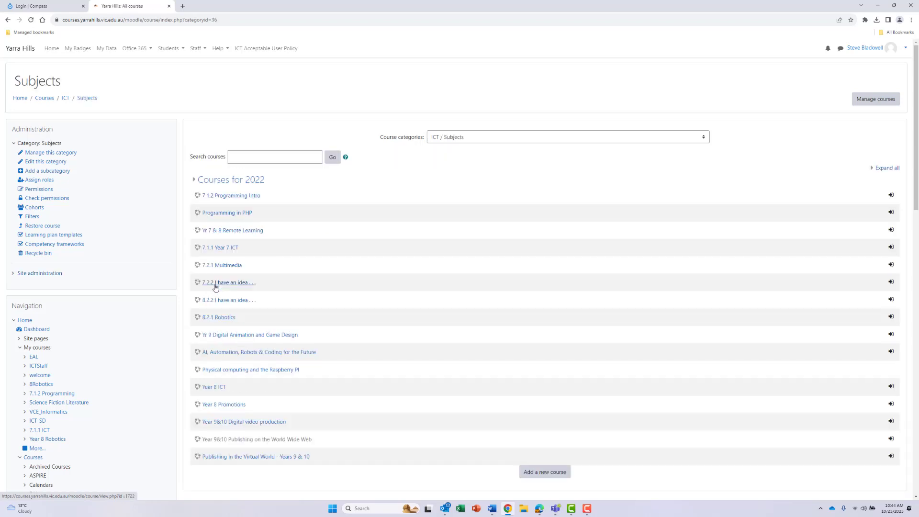
click(216, 321)
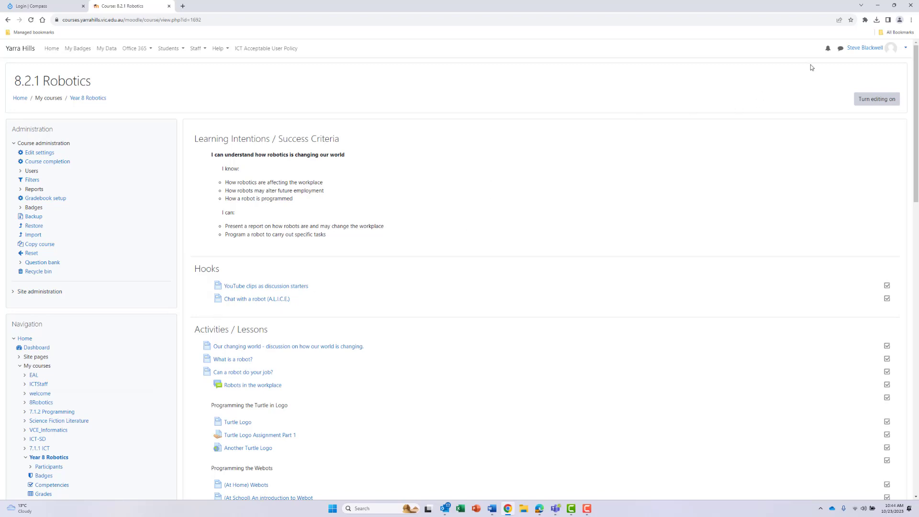
Launch Moodle Downloader on the Robotics course and try selecting individual resources
click(866, 22)
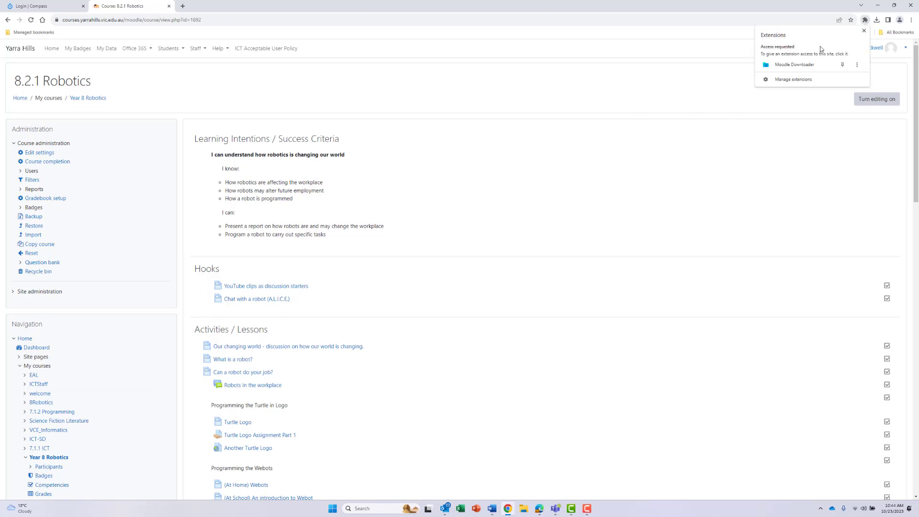
click(802, 67)
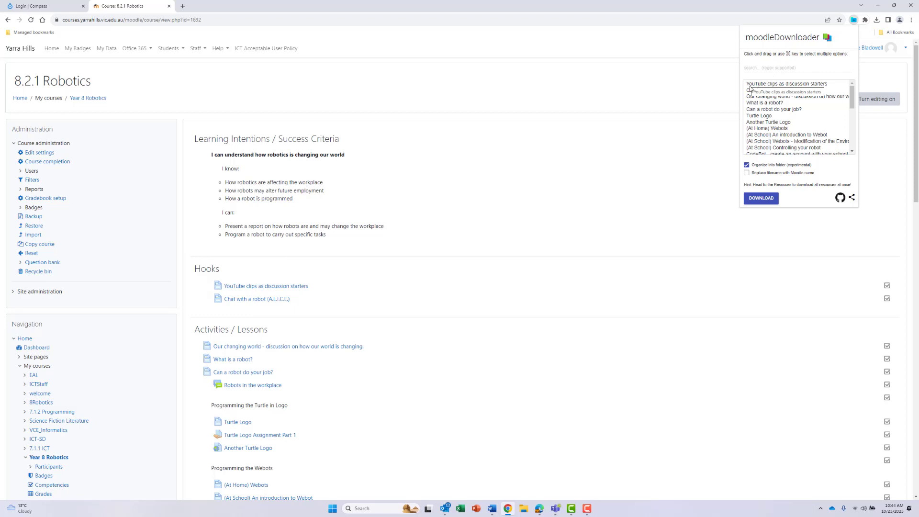
click(769, 98)
ctrl+click(772, 123)
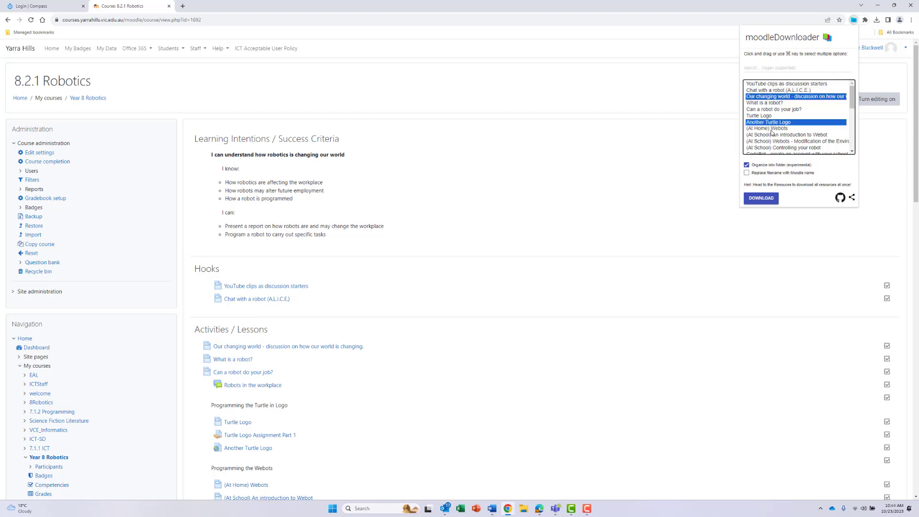
ctrl+click(773, 135)
scroll(851, 102, down, 3)
drag(772, 117, 842, 120)
scroll(855, 119, up, 3)
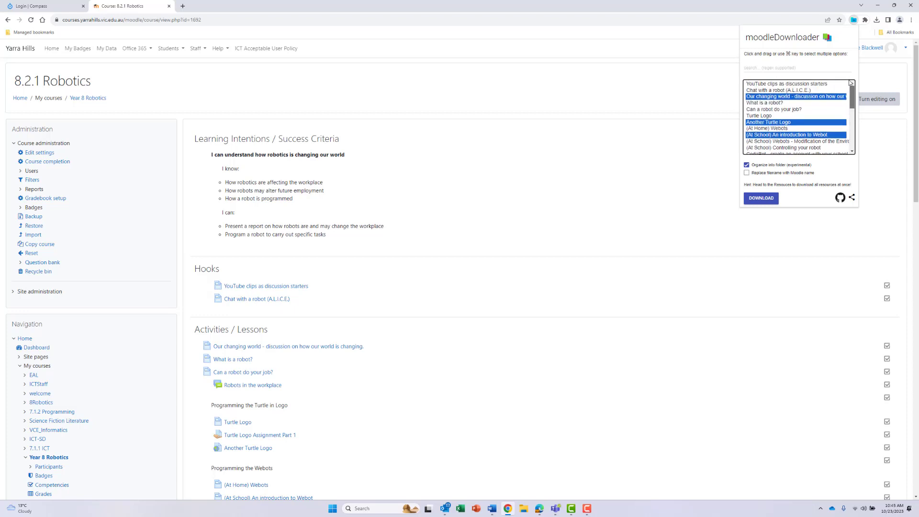
click(777, 104)
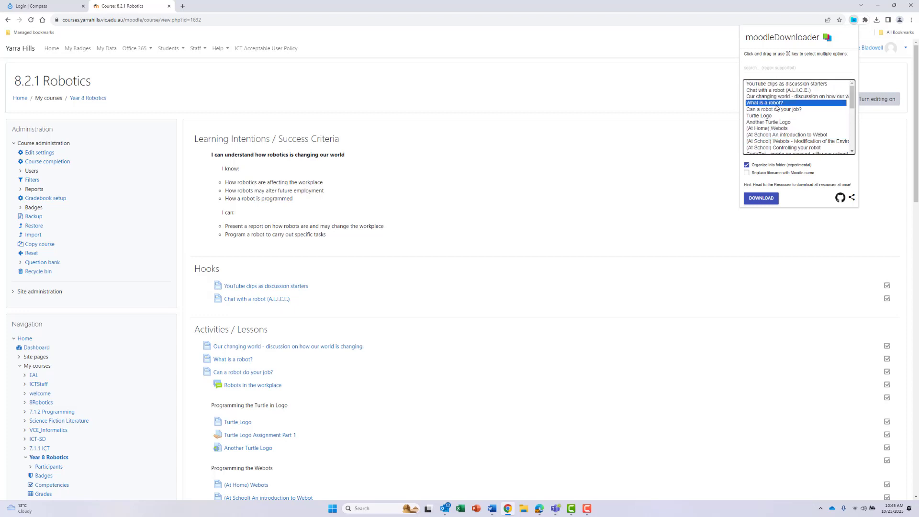
Select every resource from the first down to Create a face, and enable Moodle-title filenames
click(752, 86)
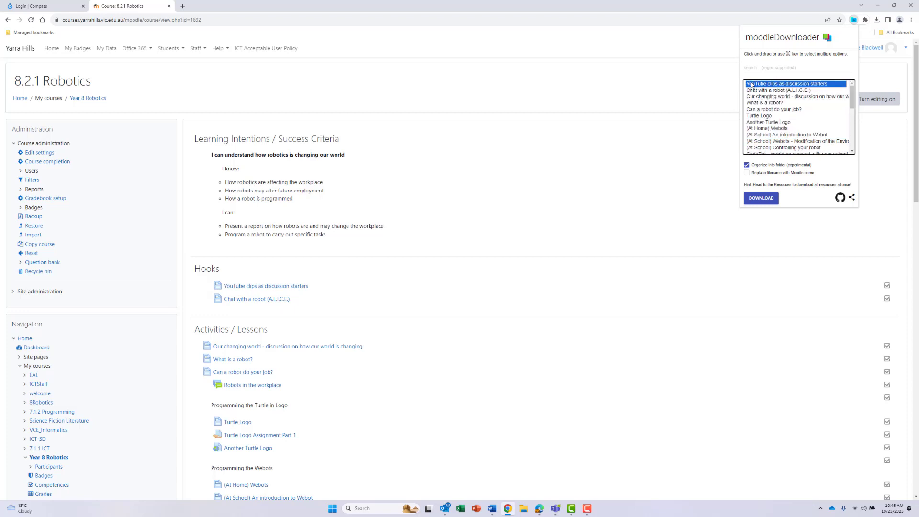
drag(752, 85, 766, 152)
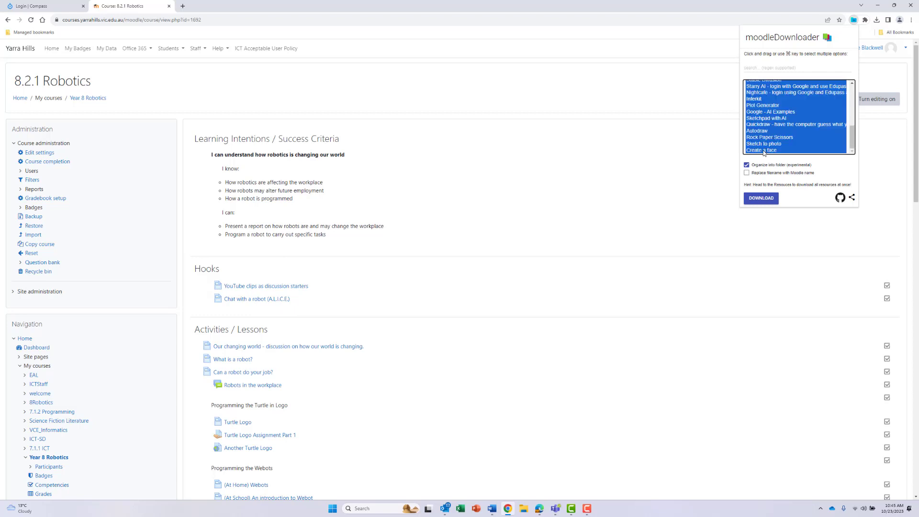
click(747, 174)
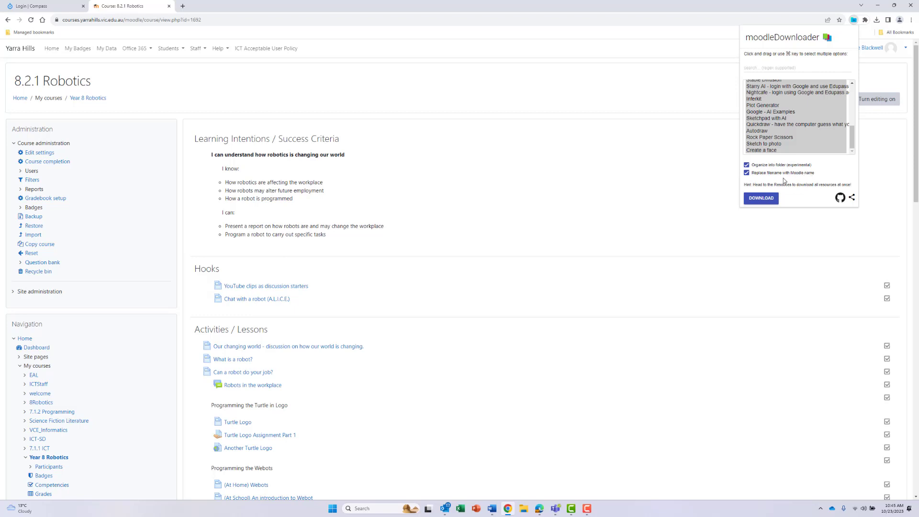
Download the selected resources, close the downloader popup, and bring up File Explorer
click(764, 203)
click(625, 166)
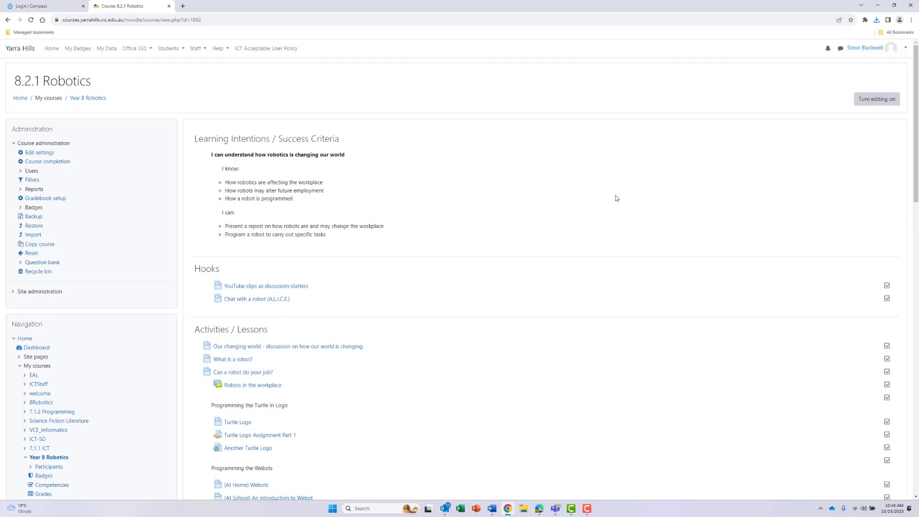
click(524, 512)
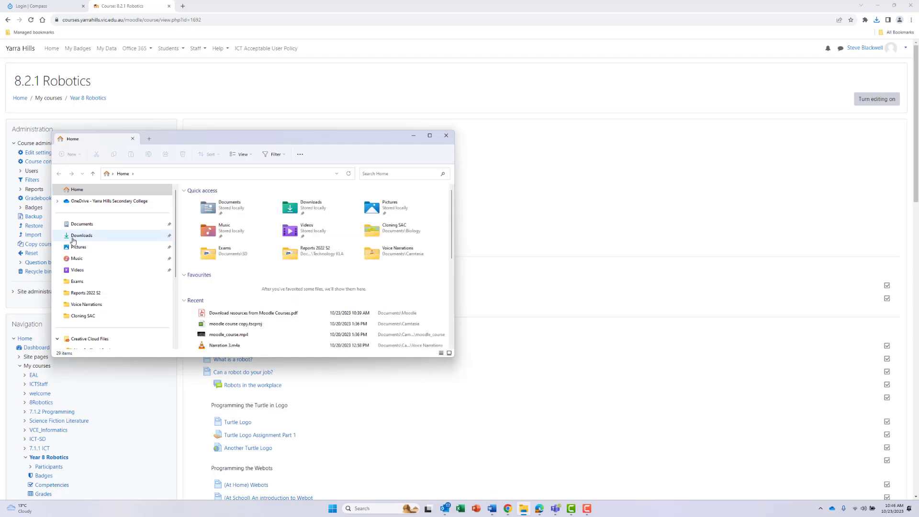
In Downloads > 8.2.1 Robotics, check Resources, then open the Activities - Lessons folder
click(82, 236)
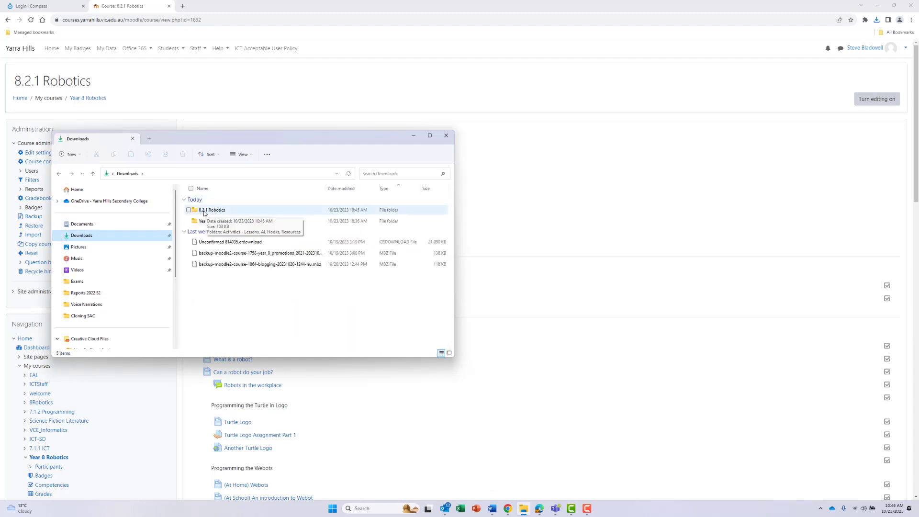
double_click(215, 211)
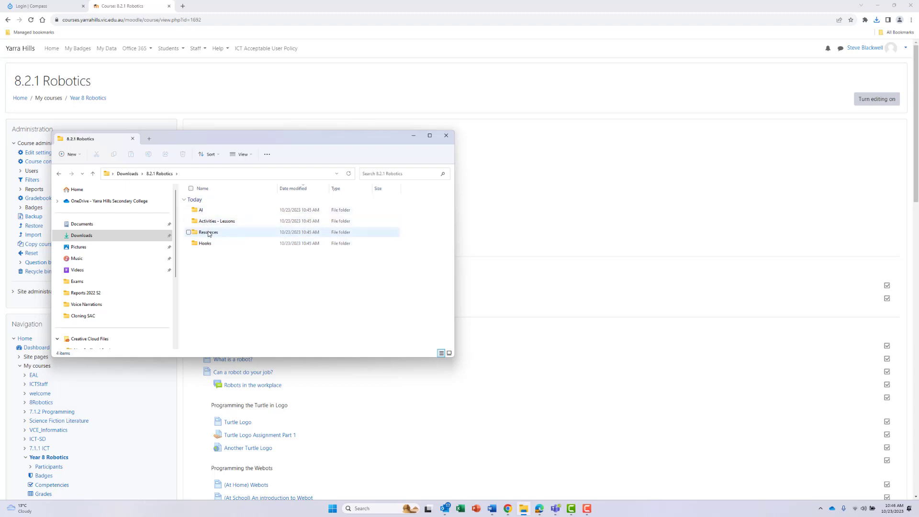
double_click(209, 233)
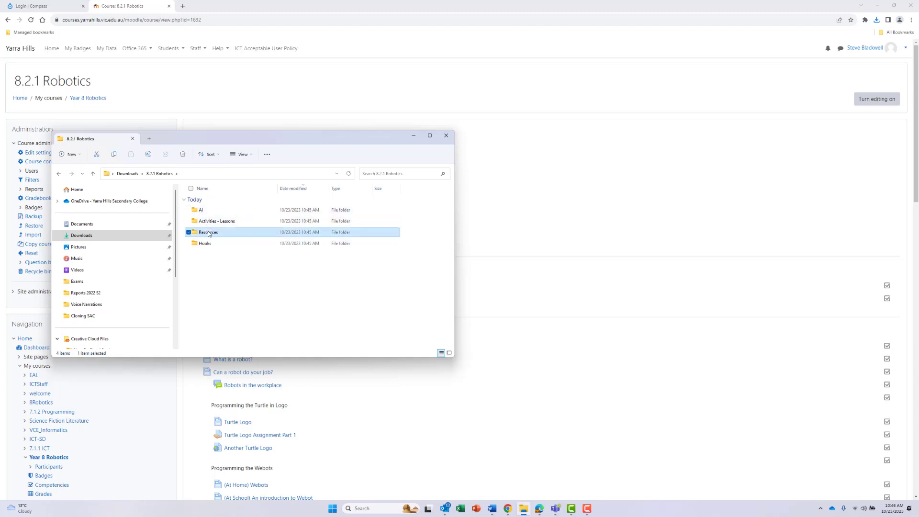
click(158, 174)
double_click(205, 219)
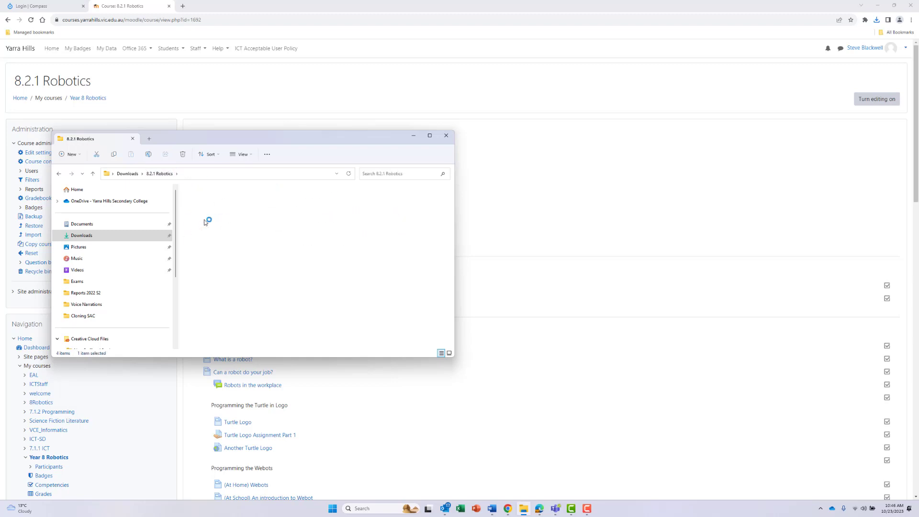